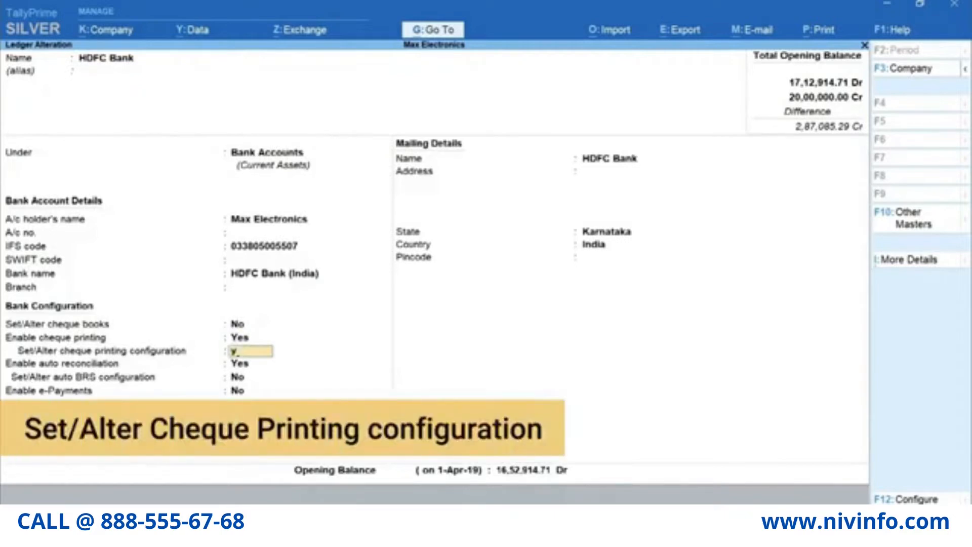
- Bring up the Cheque Format Selection list with CTS formats and a preview for HDFC Bank
{"action": "key", "text": "Return"}
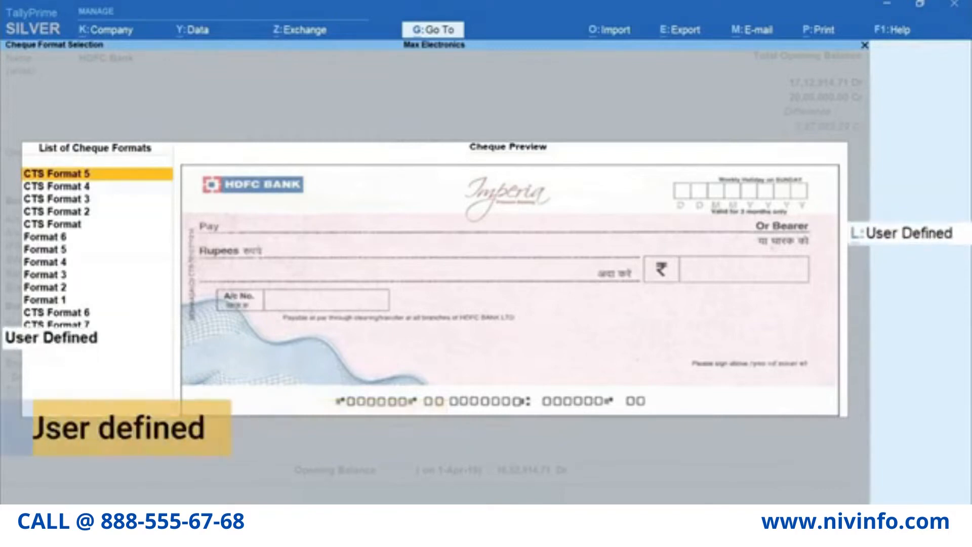
- Choose CTS Format 3, print the company name, and set the 1st signatory salutation to Managing Director
{"action": "key", "text": "Down"}
{"action": "key", "text": "Down"}
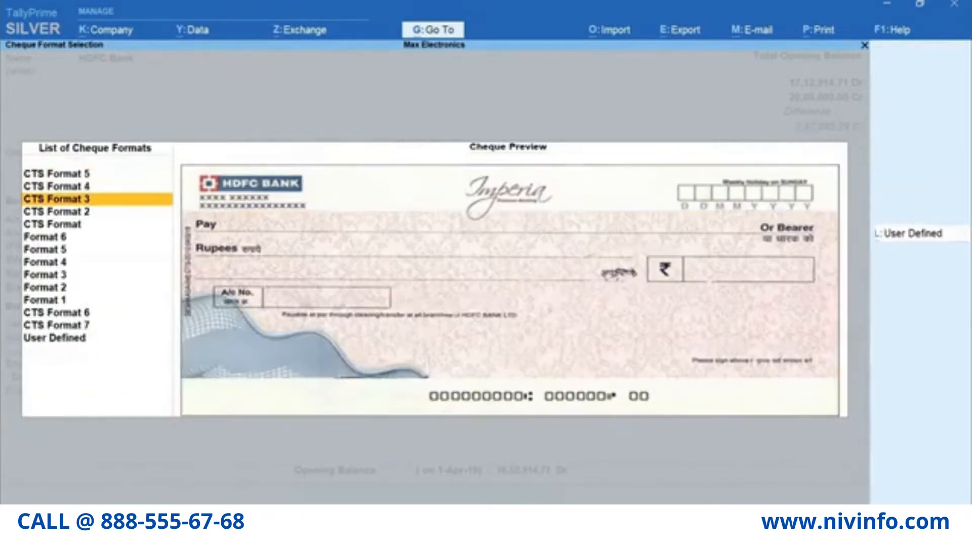
{"action": "key", "text": "Return"}
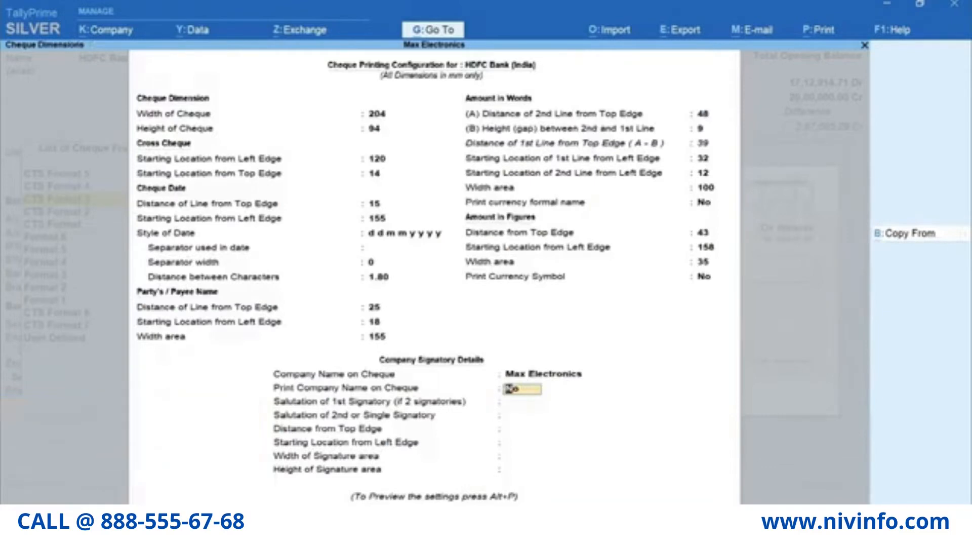
{"action": "type", "text": "y"}
{"action": "key", "text": "Return"}
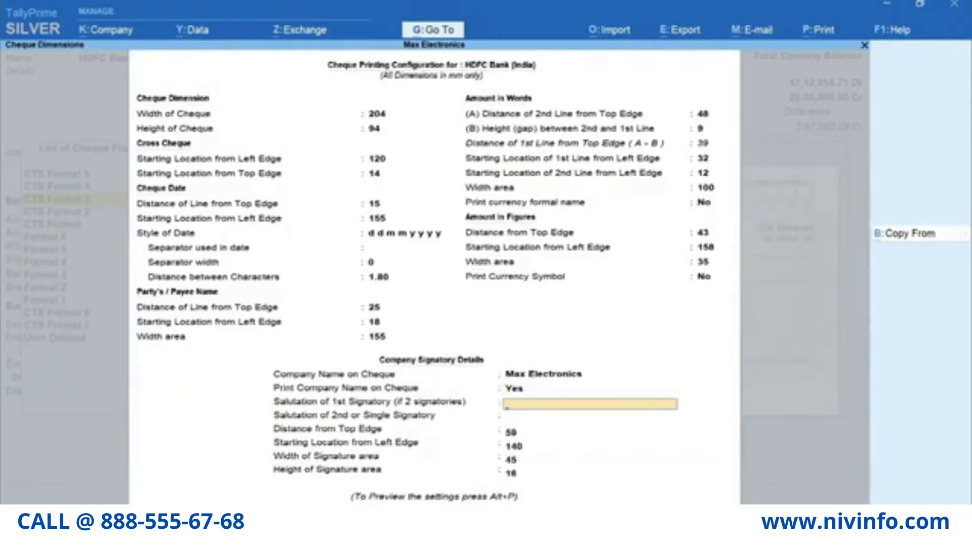
{"action": "type", "text": "Managing Director"}
{"action": "key", "text": "Return"}
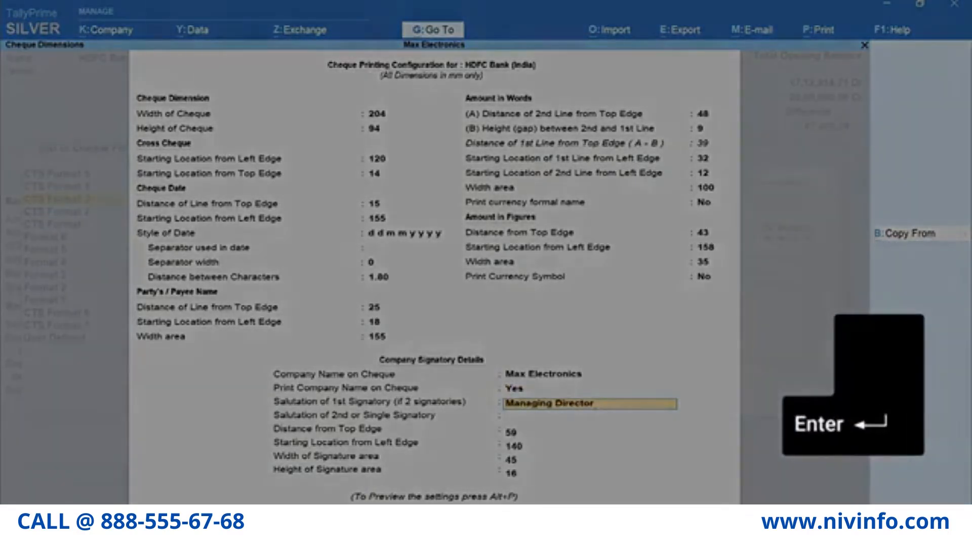
{"action": "key", "text": "Return"}
{"action": "key", "text": "Return"}
{"action": "key", "text": "Return"}
{"action": "key", "text": "Return"}
{"action": "key", "text": "Return"}
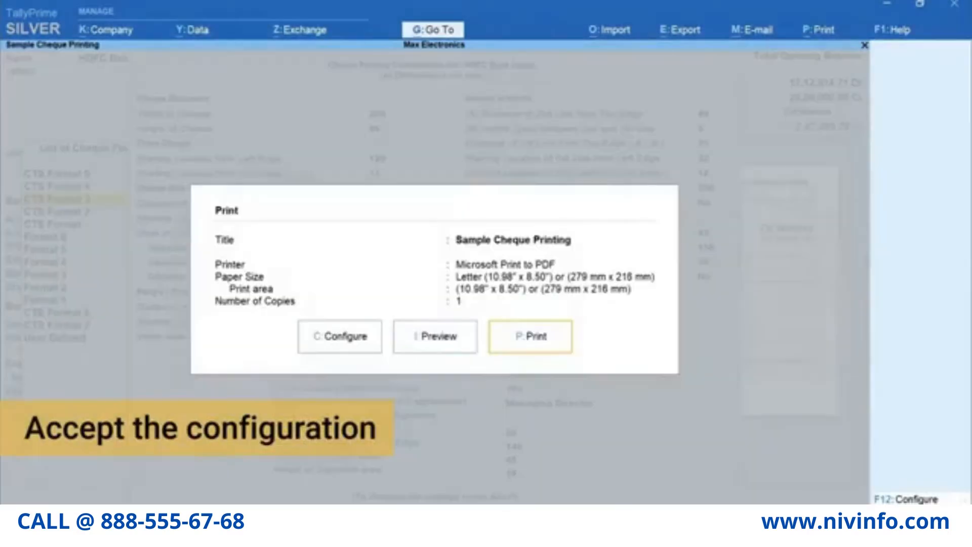
- Accept the cheque configuration and preview the zoomed sample cheque
{"action": "key", "text": "i"}
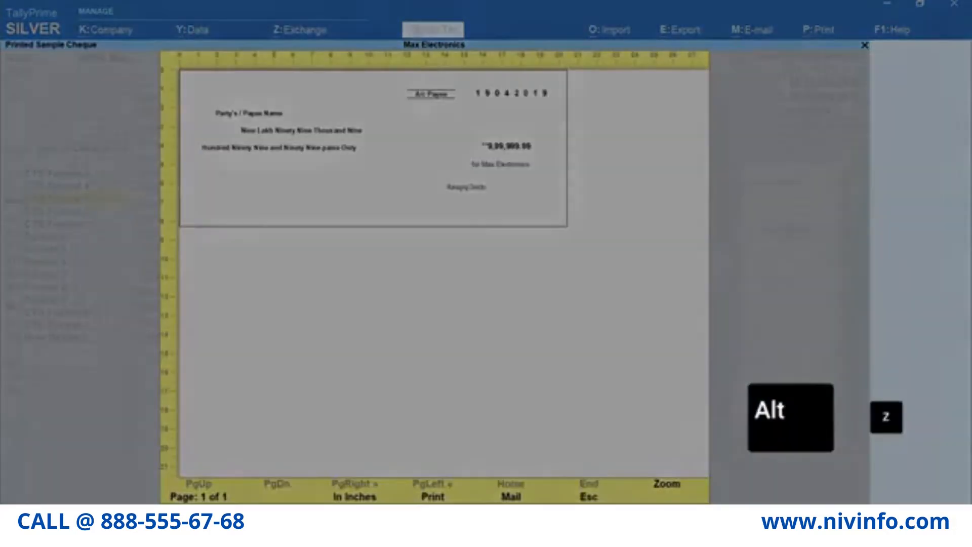
{"action": "key", "text": "alt+z"}
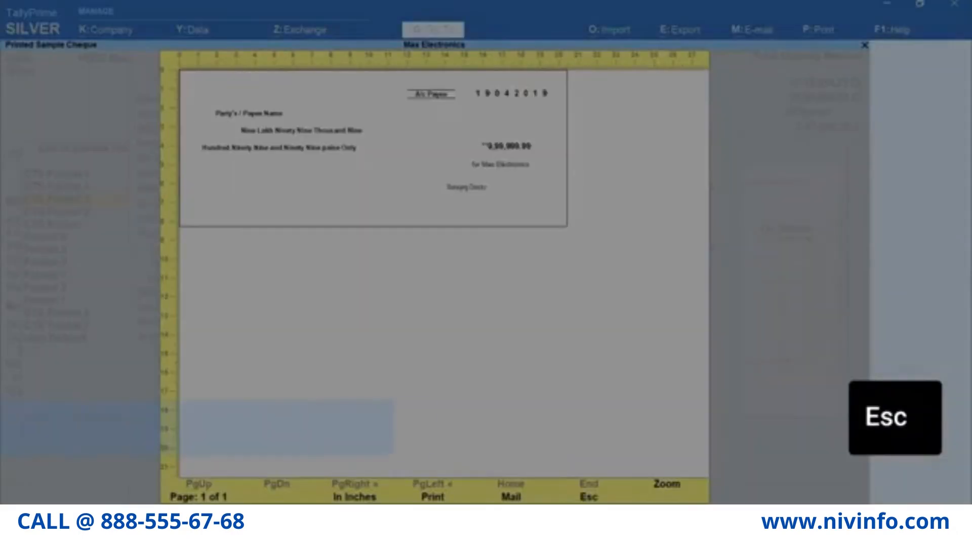
{"action": "key", "text": "Escape"}
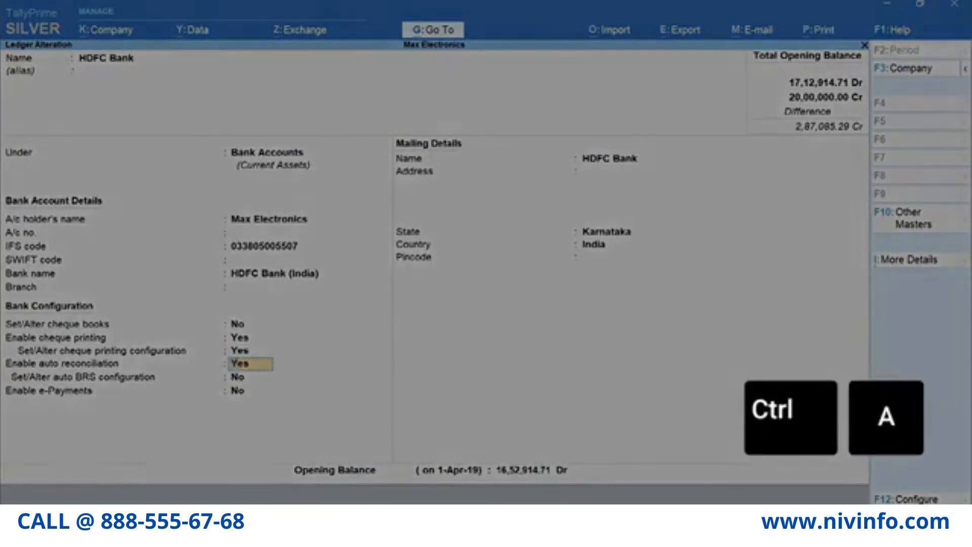
- Save the HDFC Bank ledger and return to the Gateway of Tally
{"action": "key", "text": "ctrl+a"}
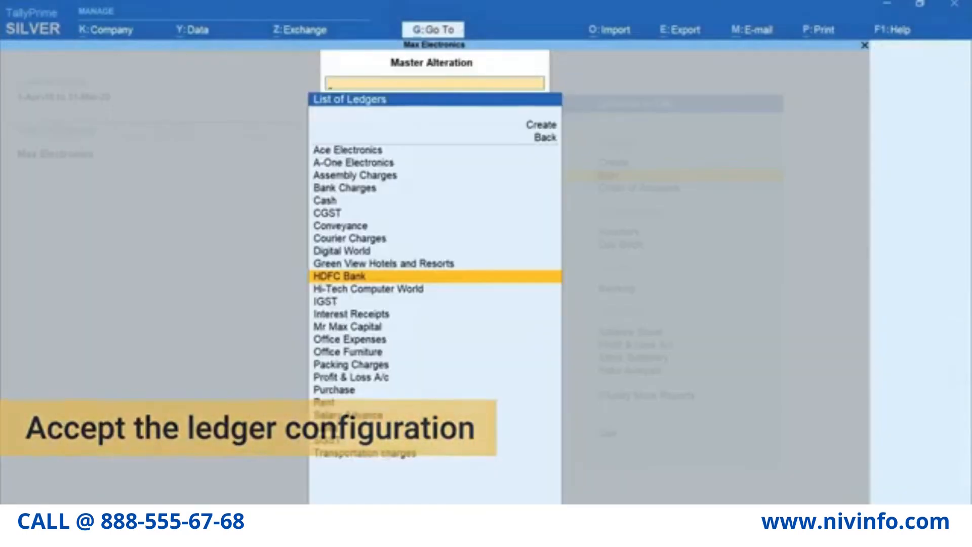
{"action": "key", "text": "Escape"}
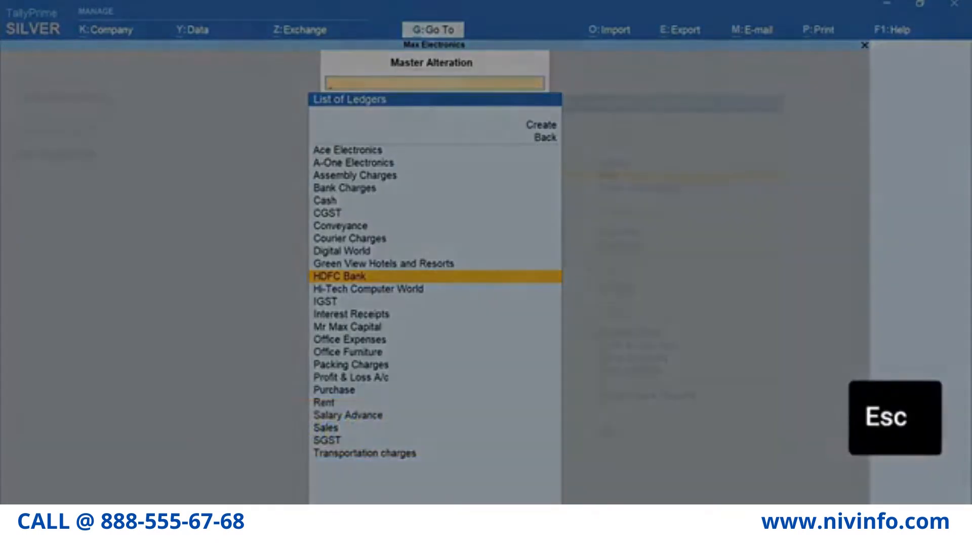
{"action": "key", "text": "Escape"}
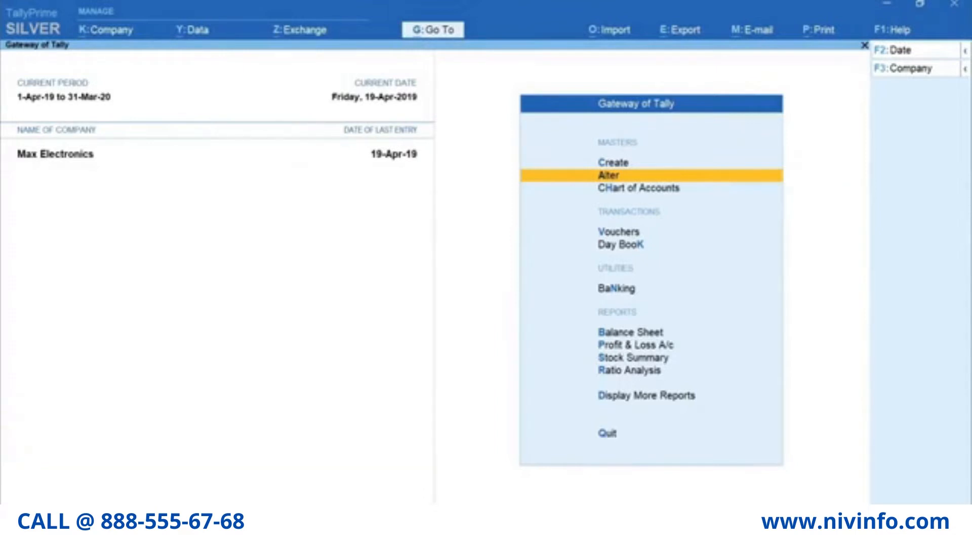
- Enter Payment voucher 12 paying 18,000 from HDFC Bank to Green View Hotels and Resorts
{"action": "key", "text": "v"}
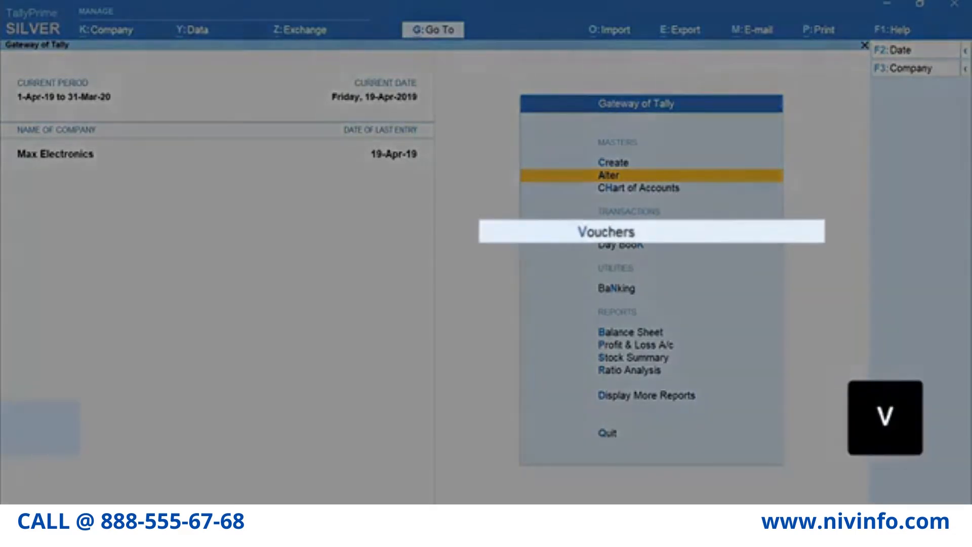
{"action": "key", "text": "F5"}
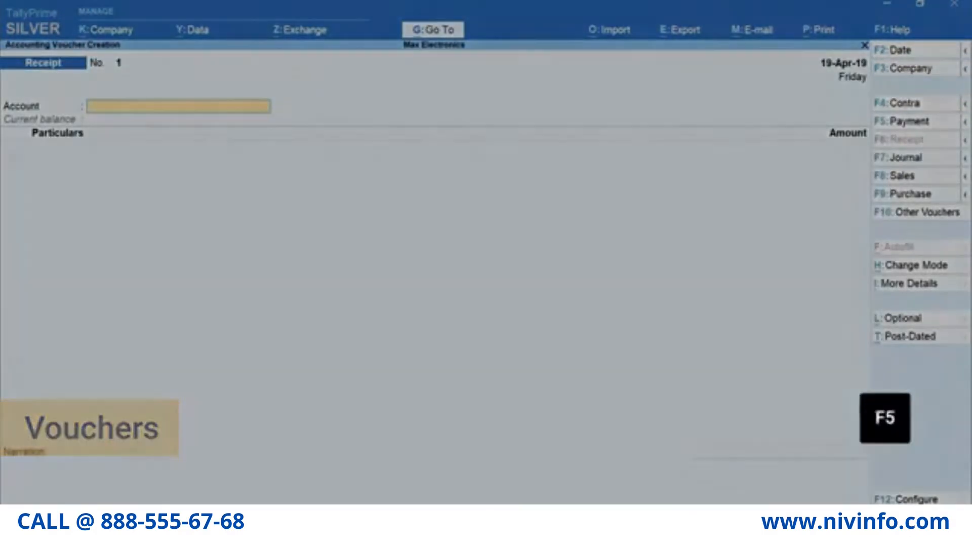
{"action": "key", "text": "space"}
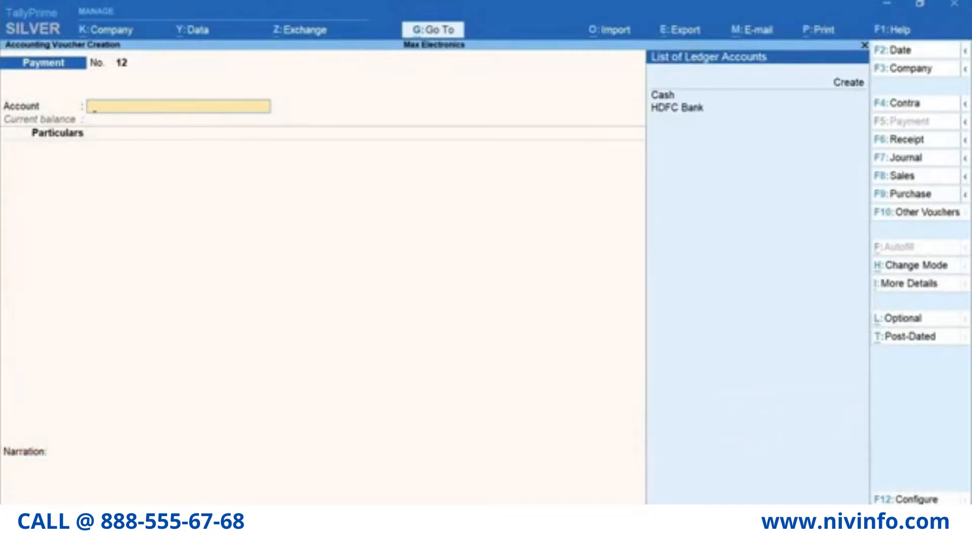
{"action": "key", "text": "Down"}
{"action": "key", "text": "Down"}
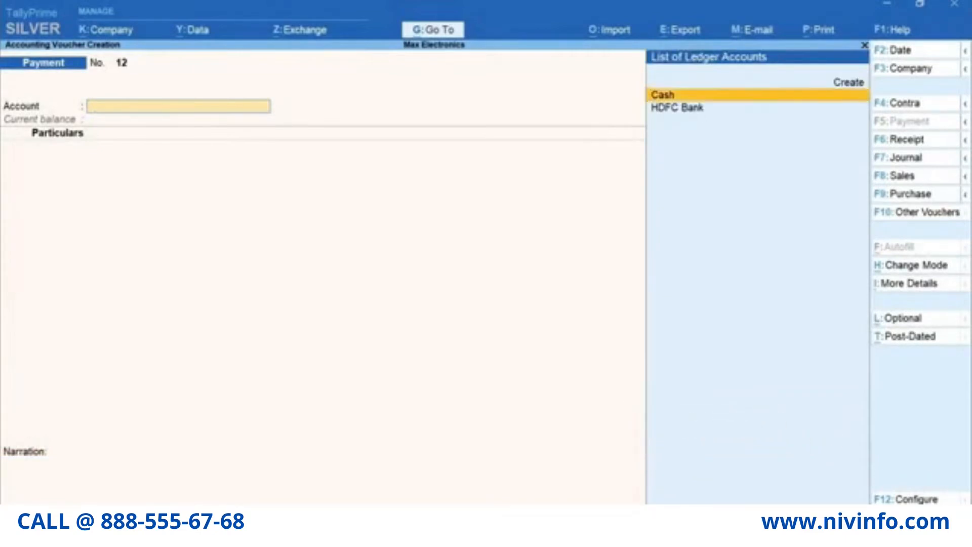
{"action": "key", "text": "Return"}
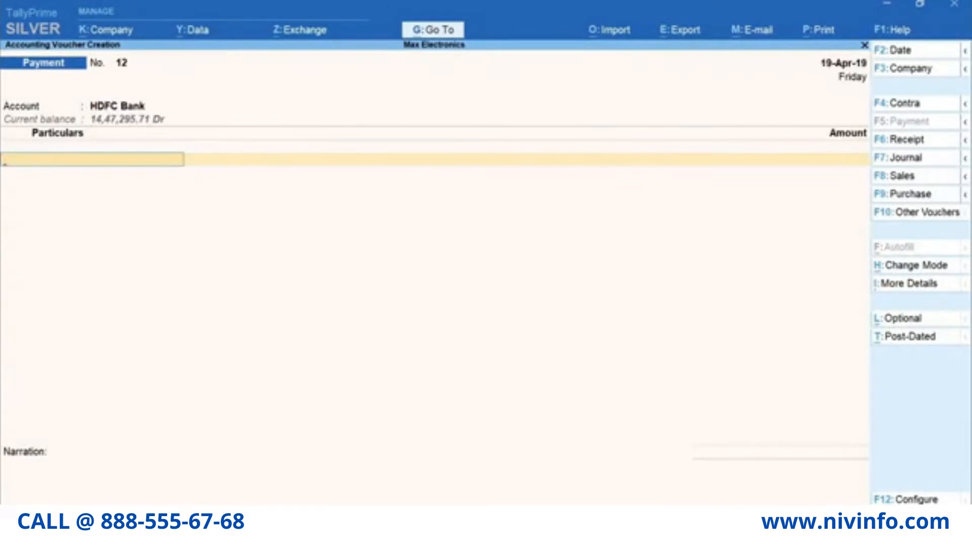
{"action": "type", "text": "Gr"}
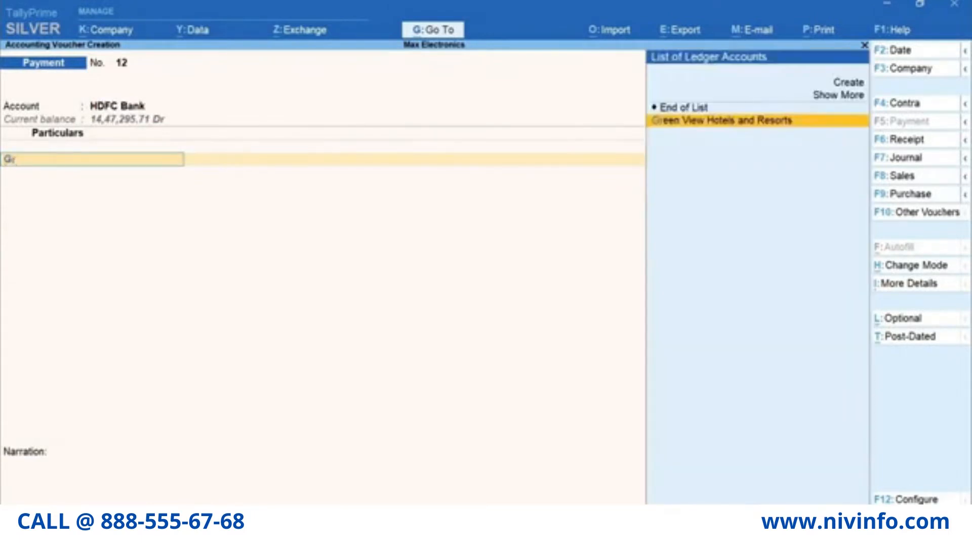
{"action": "key", "text": "Return"}
{"action": "type", "text": "18"}
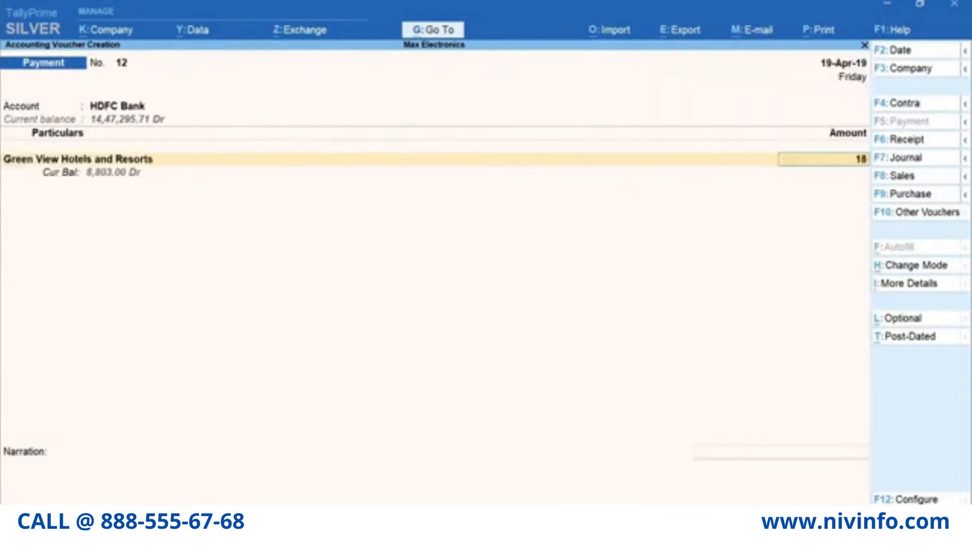
{"action": "type", "text": ",000"}
{"action": "key", "text": "Return"}
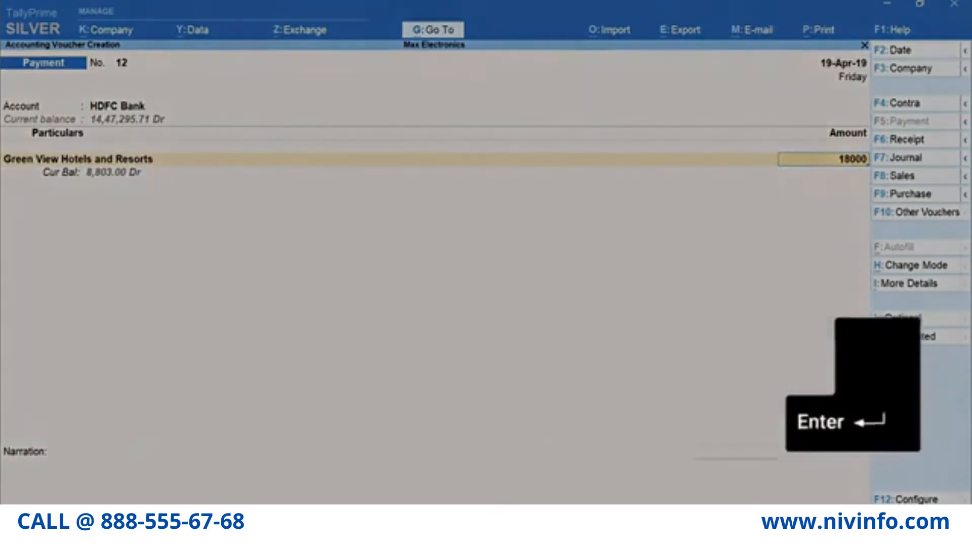
- Allocate the payment as cheque 100101 dated 19-Apr-19 and save the voucher
{"action": "key", "text": "Return"}
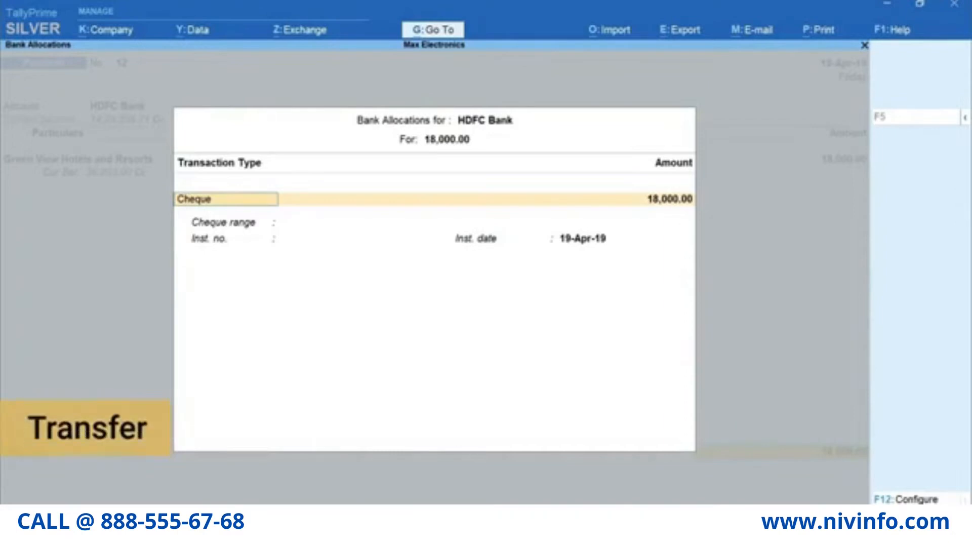
{"action": "key", "text": "Return"}
{"action": "key", "text": "Return"}
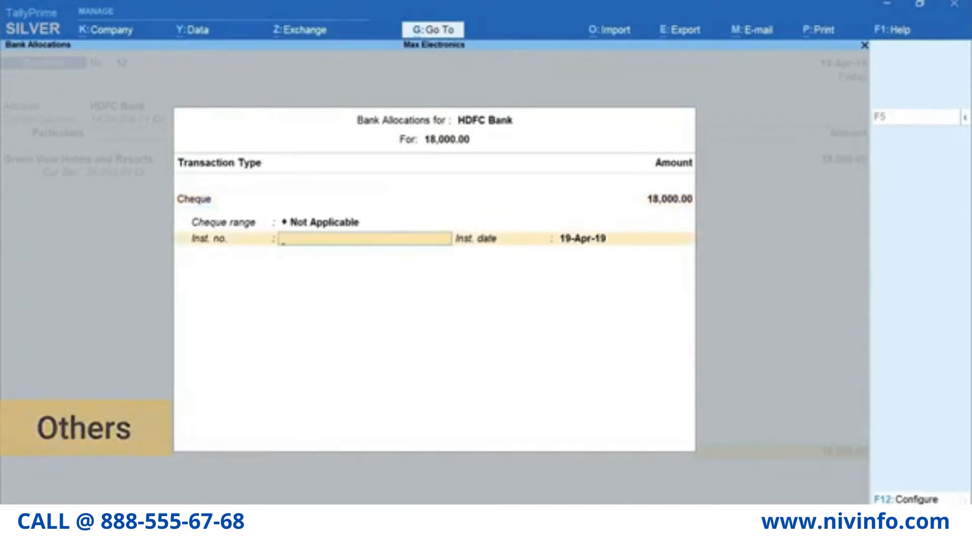
{"action": "type", "text": "100101"}
{"action": "key", "text": "Return"}
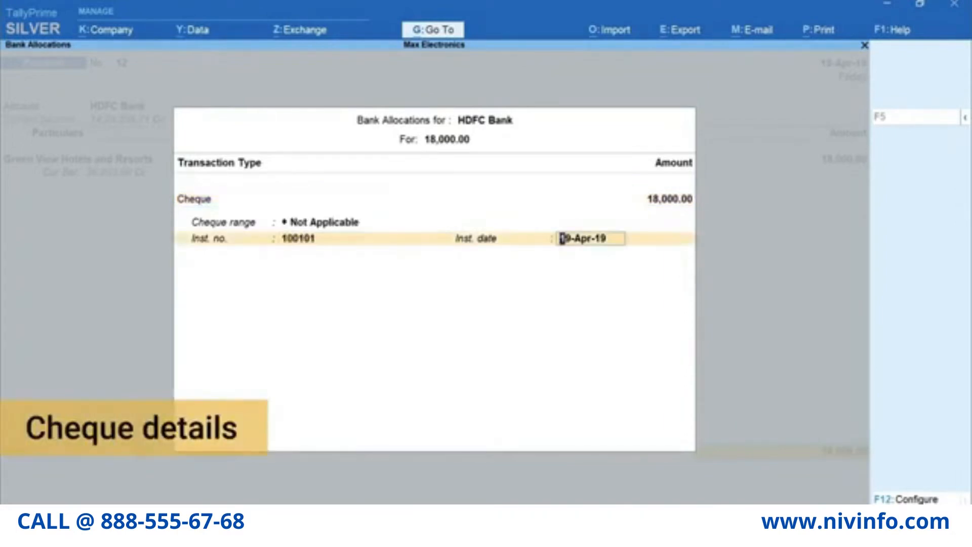
{"action": "key", "text": "Return"}
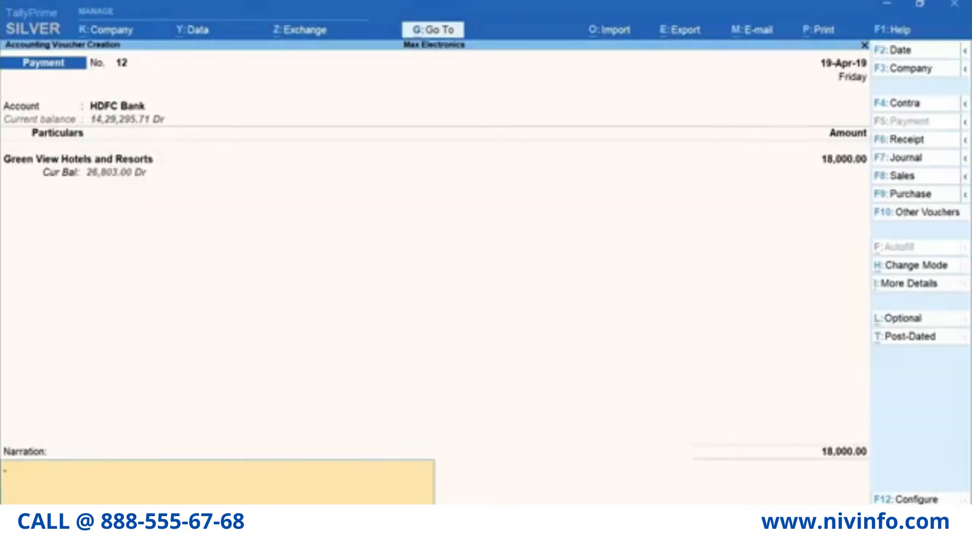
{"action": "key", "text": "Return"}
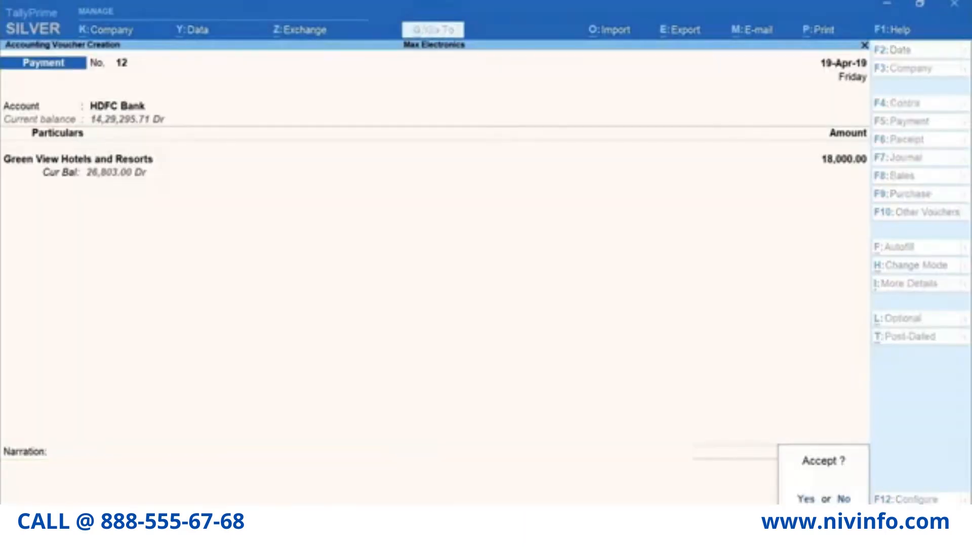
{"action": "key", "text": "Return"}
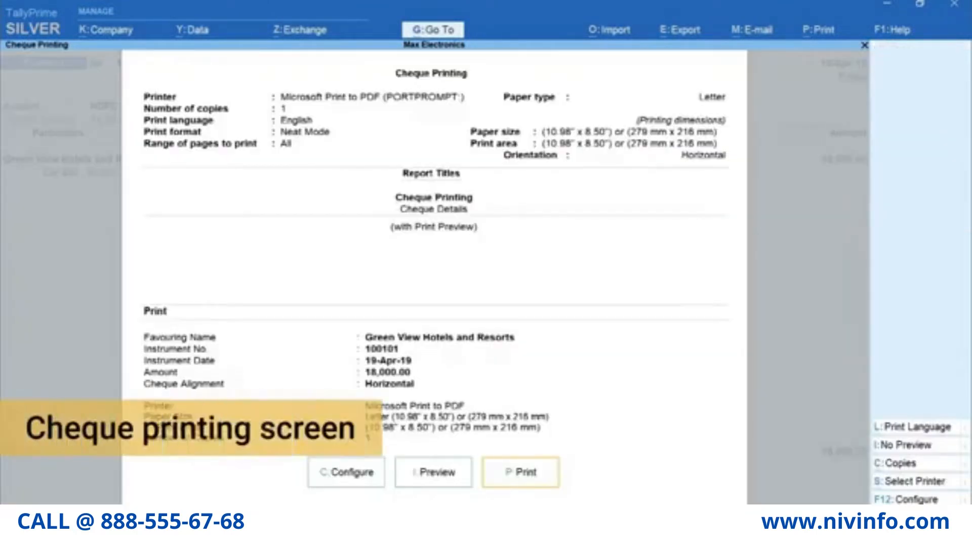
- Preview and print the 18,000 cheque for Green View Hotels and Resorts, then switch to Contra
{"action": "key", "text": "i"}
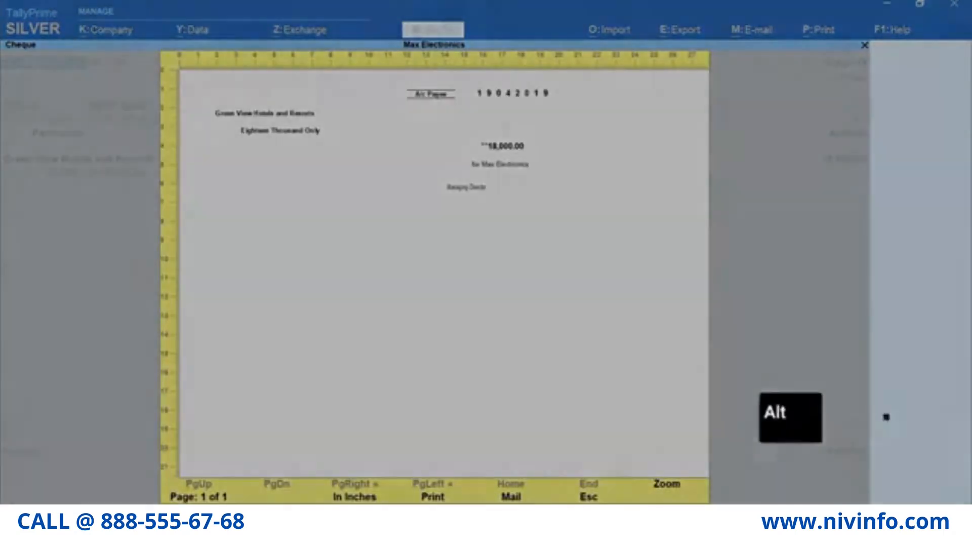
{"action": "key", "text": "alt+z"}
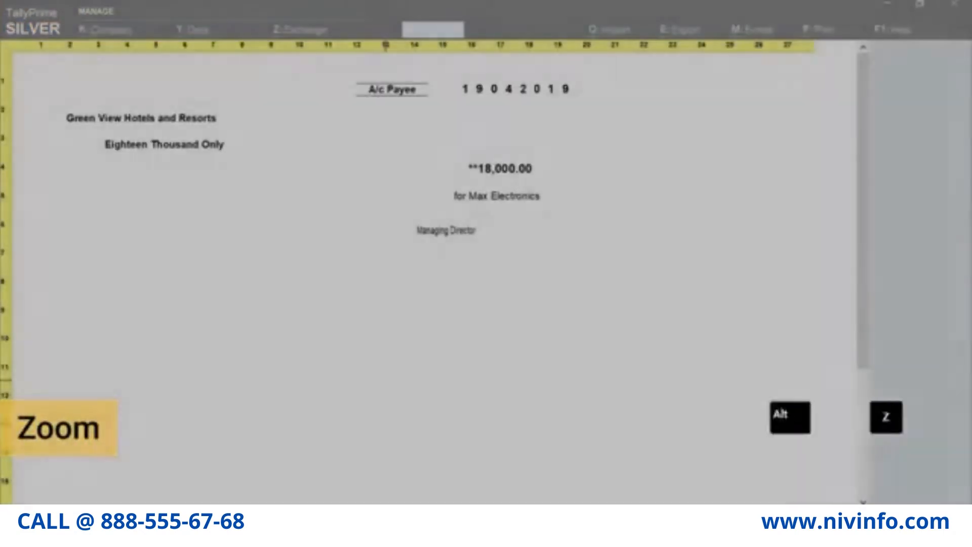
{"action": "key", "text": "Escape"}
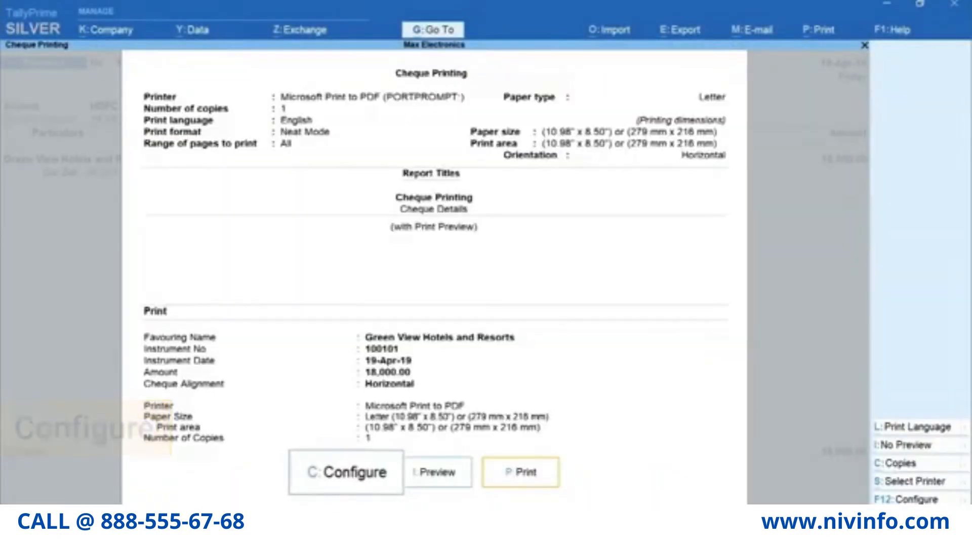
{"action": "key", "text": "p"}
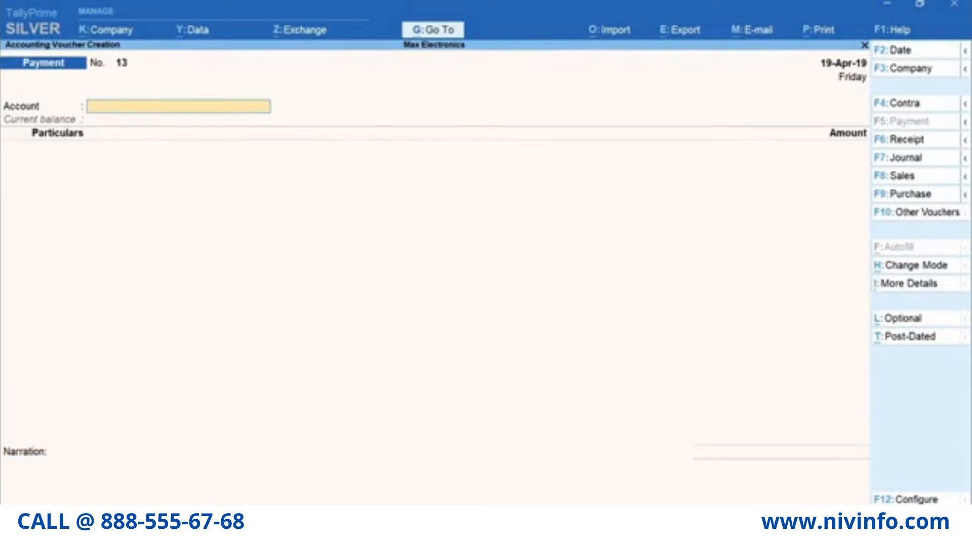
{"action": "key", "text": "F4"}
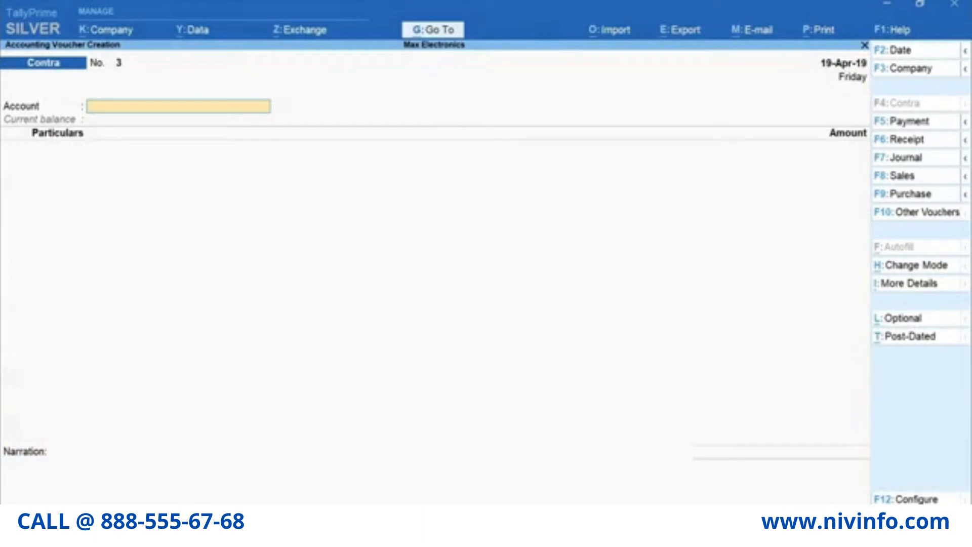
- Enter Cash as account and 15,000 to HDFC Bank, allocated as cheque 100102
{"action": "type", "text": "cash"}
{"action": "key", "text": "Return"}
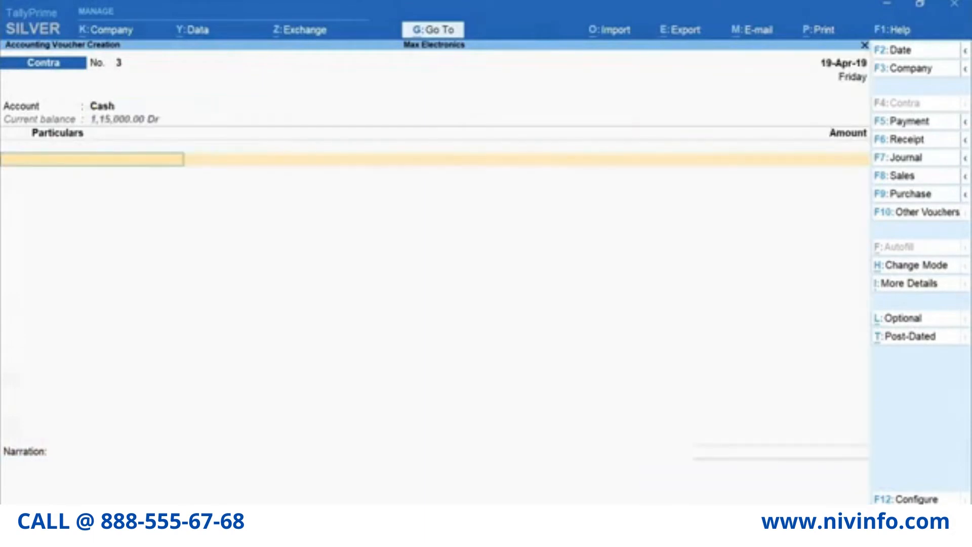
{"action": "type", "text": "Hd"}
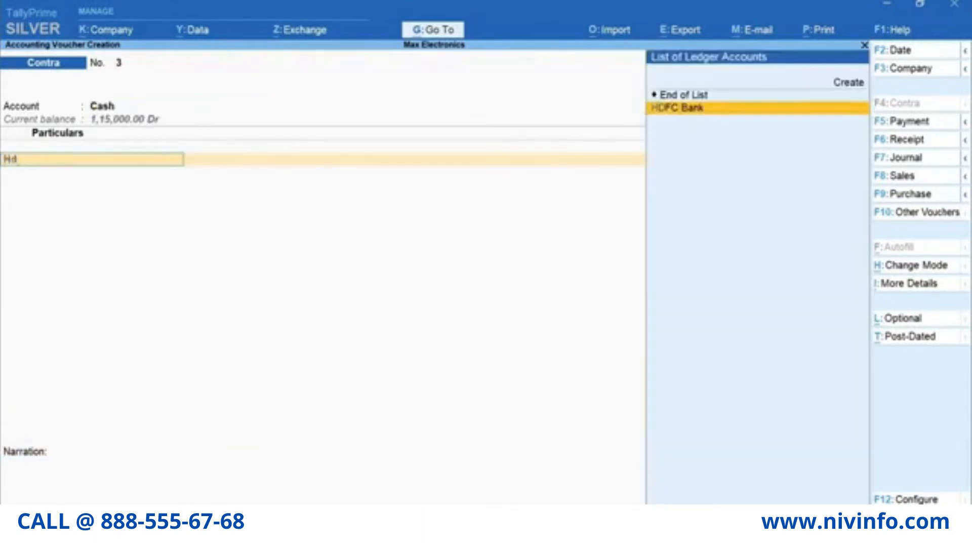
{"action": "key", "text": "Return"}
{"action": "type", "text": "15000"}
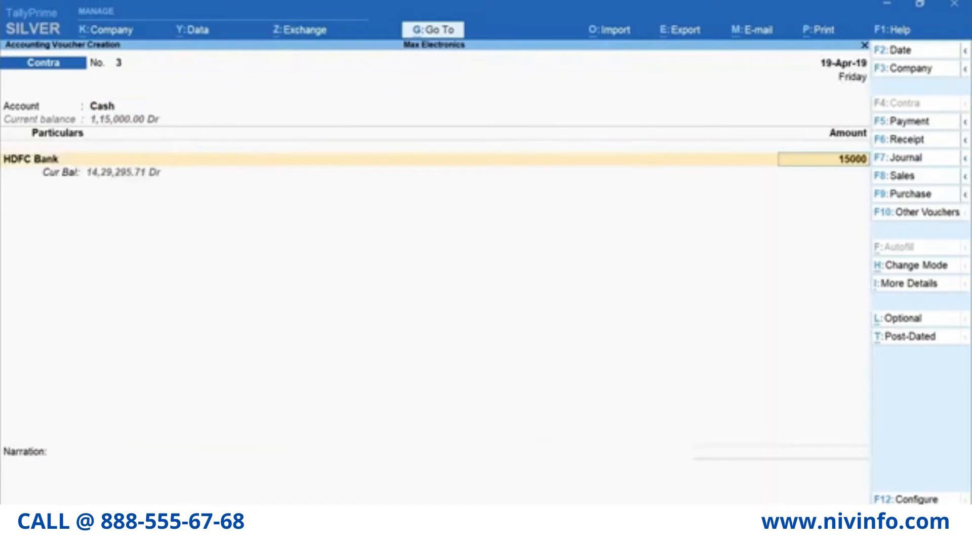
{"action": "key", "text": "Return"}
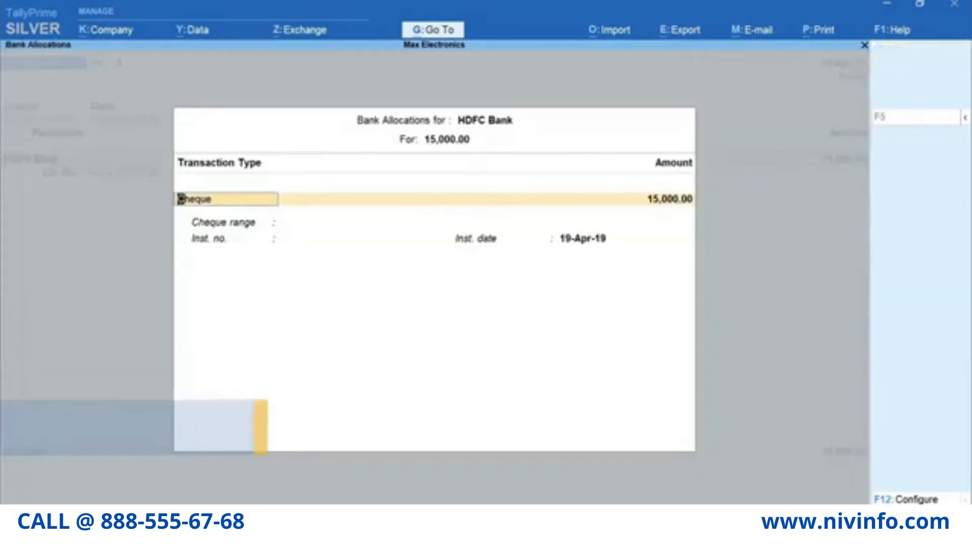
{"action": "key", "text": "Return"}
{"action": "key", "text": "Return"}
{"action": "type", "text": "100102"}
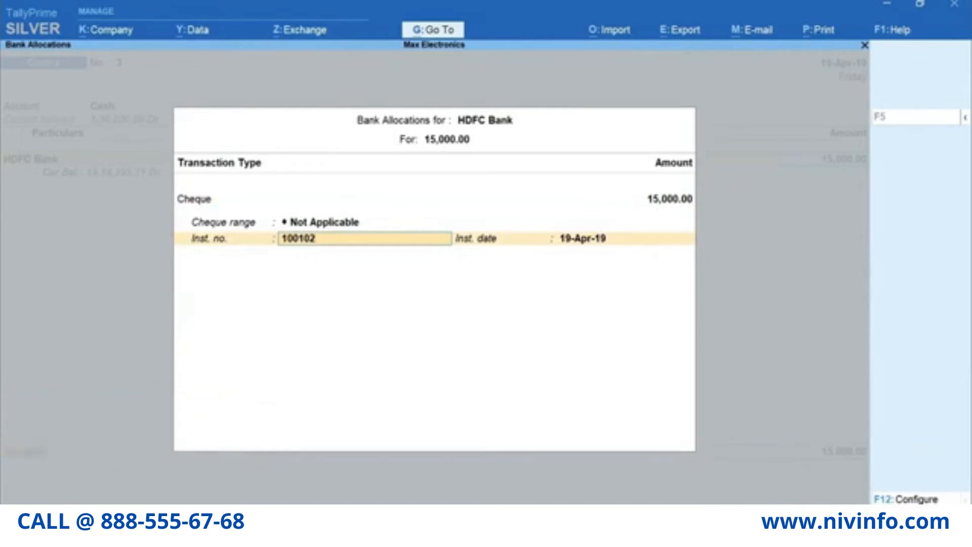
- Enable Show favouring name and complete the bank allocation favouring Self
{"action": "key", "text": "F12"}
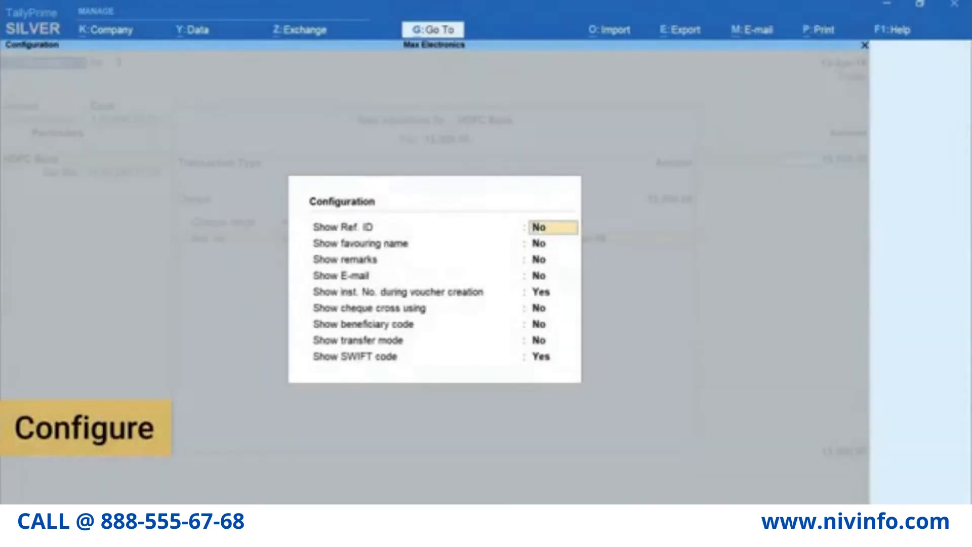
{"action": "key", "text": "Return"}
{"action": "key", "text": "y"}
{"action": "key", "text": "Return"}
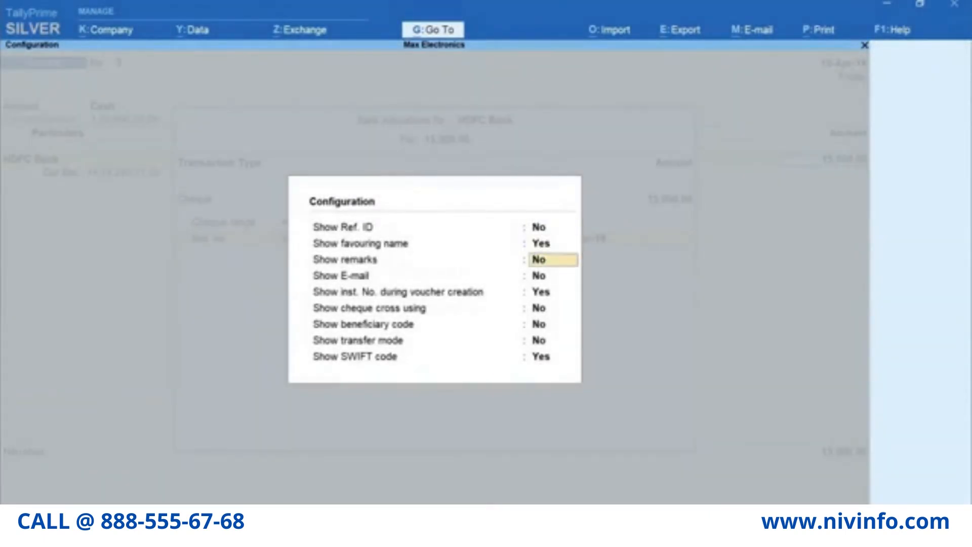
{"action": "key", "text": "Return"}
{"action": "key", "text": "Return"}
{"action": "key", "text": "Return"}
{"action": "key", "text": "Return"}
{"action": "key", "text": "Return"}
{"action": "key", "text": "Return"}
{"action": "key", "text": "Return"}
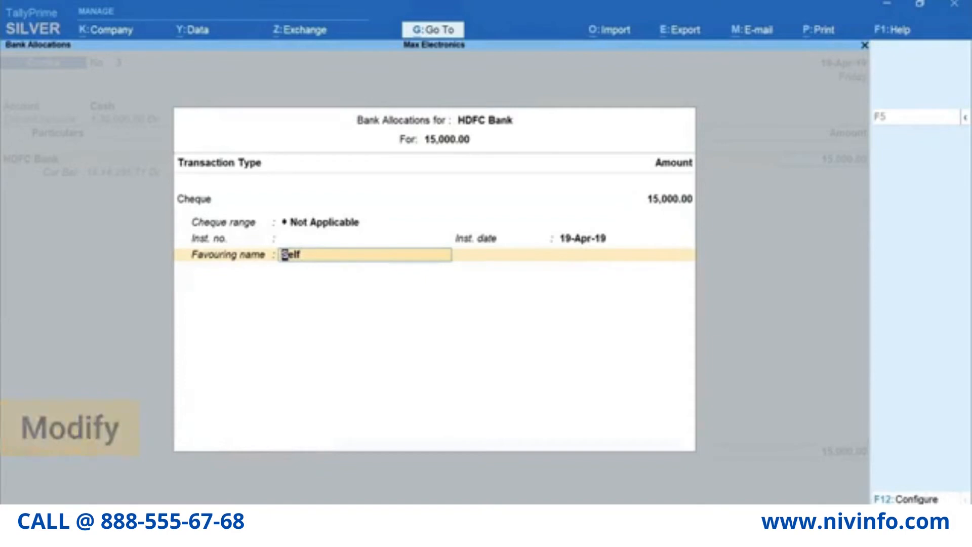
{"action": "key", "text": "Return"}
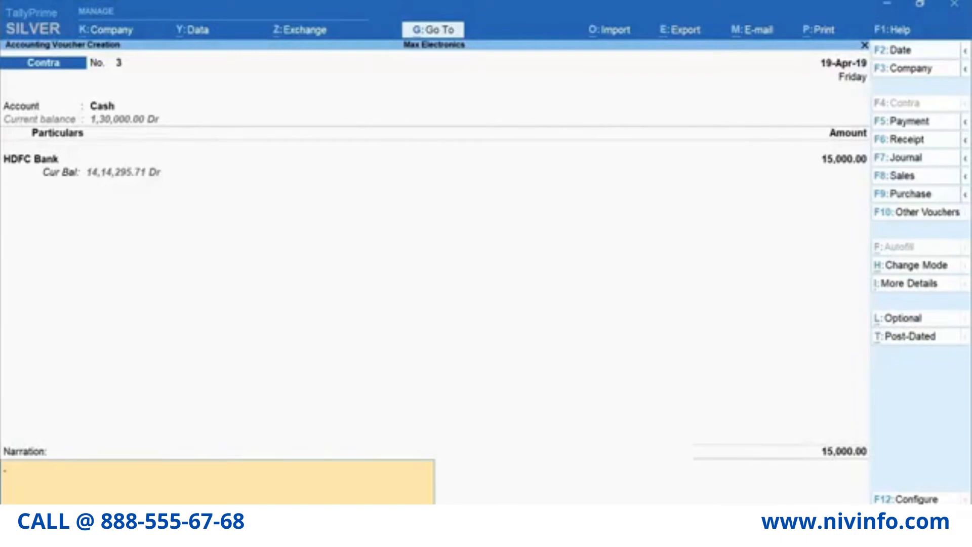
- Save Contra voucher 3, preview and print its 15,000 cheque favouring Self
{"action": "key", "text": "Return"}
{"action": "key", "text": "Return"}
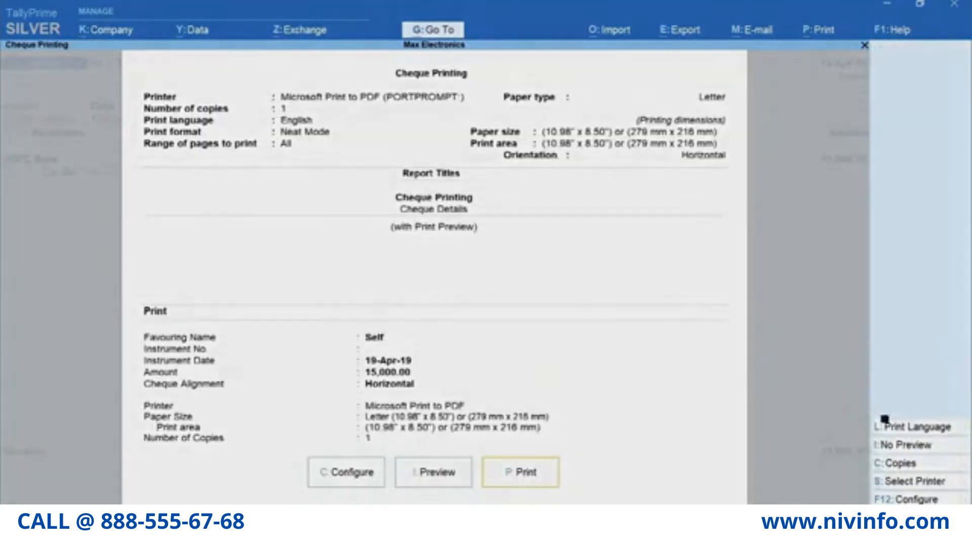
{"action": "key", "text": "i"}
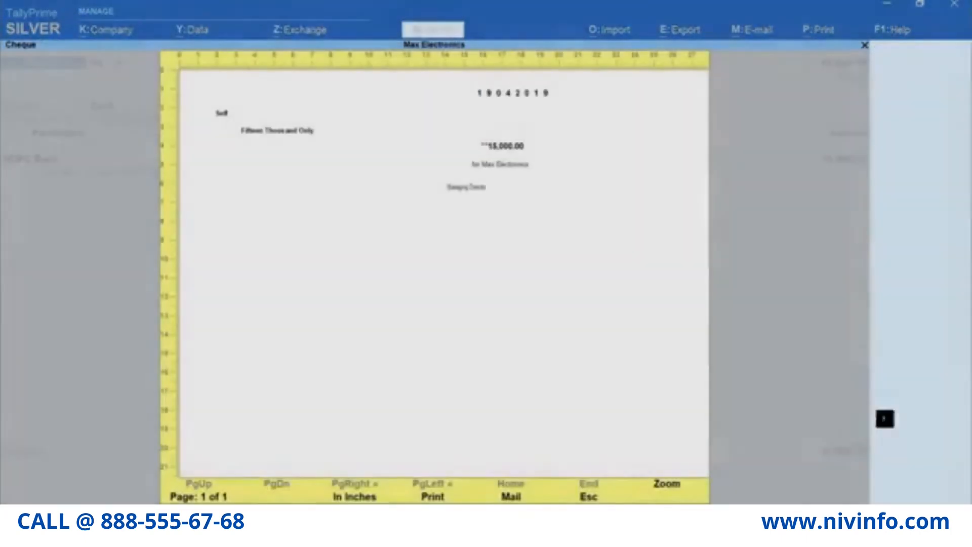
{"action": "key", "text": "alt+z"}
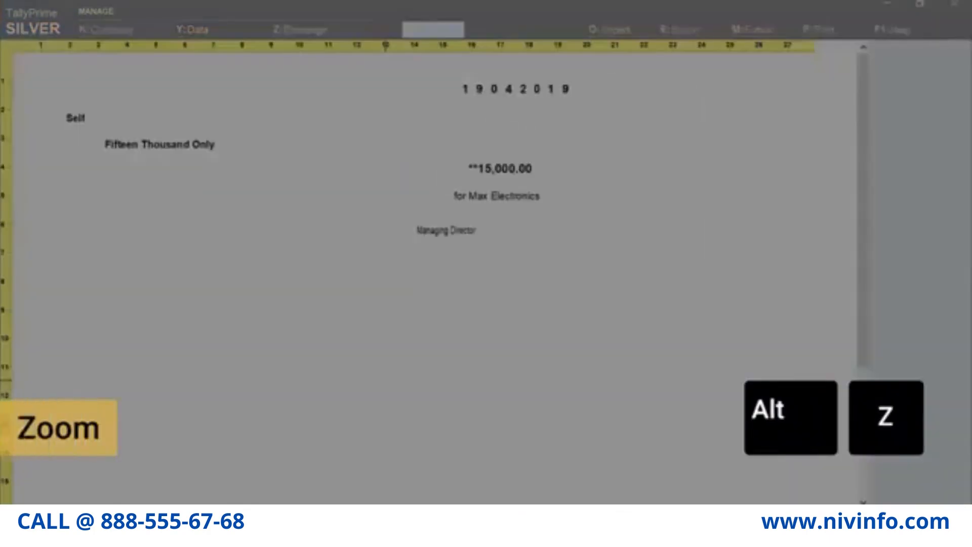
{"action": "key", "text": "Escape"}
{"action": "key", "text": "Escape"}
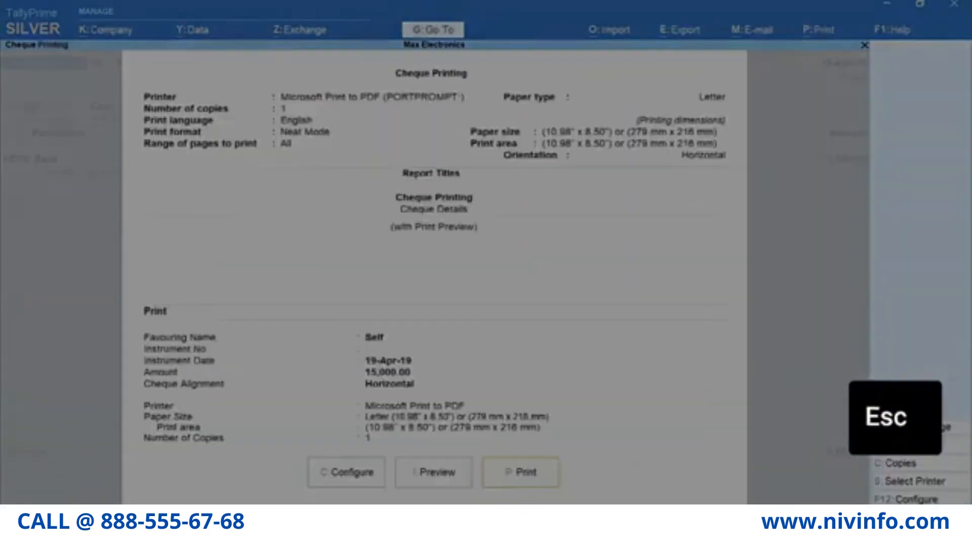
{"action": "key", "text": "p"}
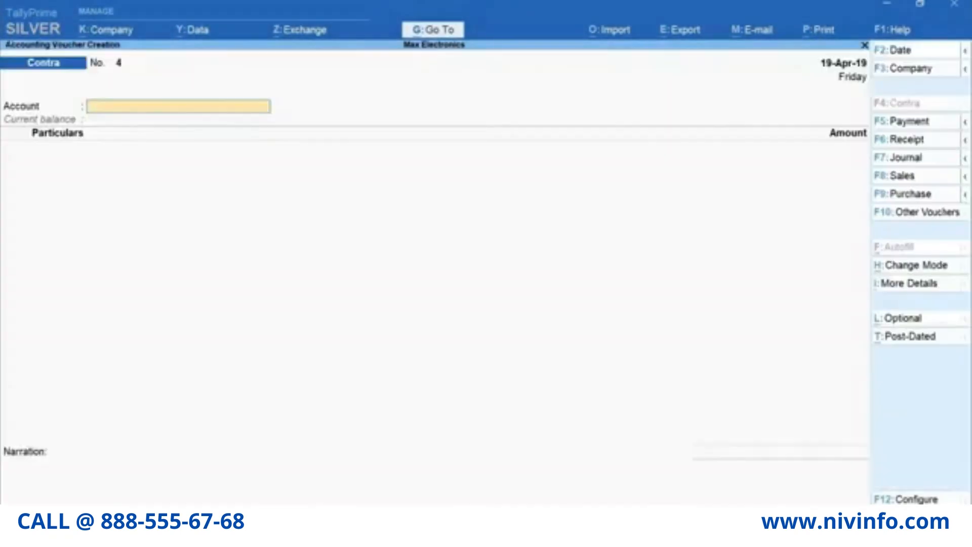
{"action": "key", "text": "Escape"}
{"action": "key", "text": "Escape"}
- Open Banking > Cheque Printing and list HDFC Bank's pending cheques
{"action": "key", "text": "n"}
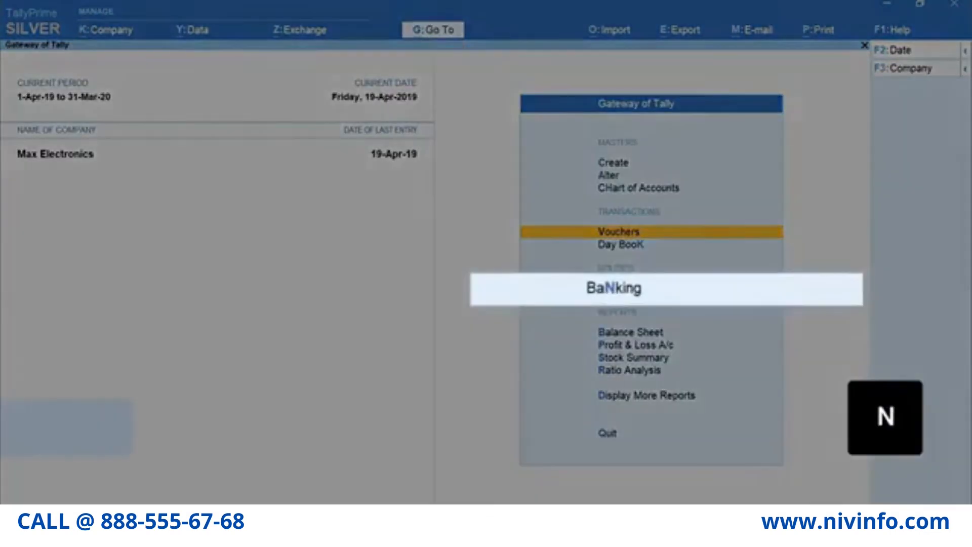
{"action": "key", "text": "Return"}
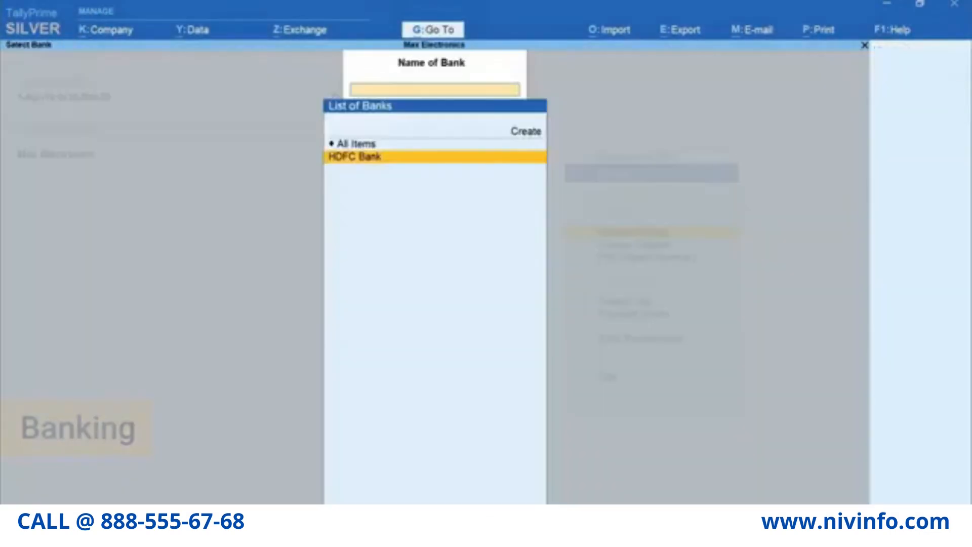
{"action": "key", "text": "Return"}
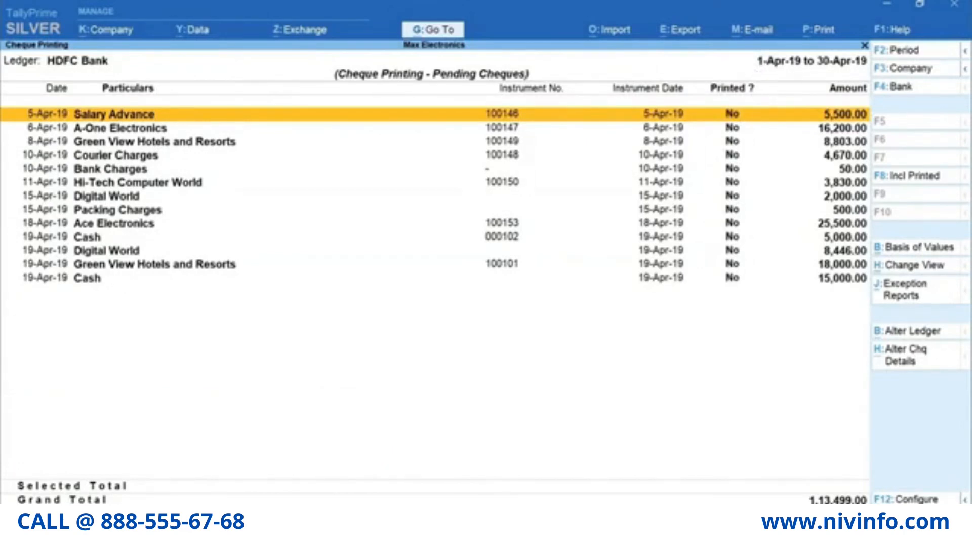
- Mark the Salary Advance, A-One Electronics, Green View Hotels and Courier Charges cheques (35,173.00) and bring up print options
{"action": "key", "text": "space"}
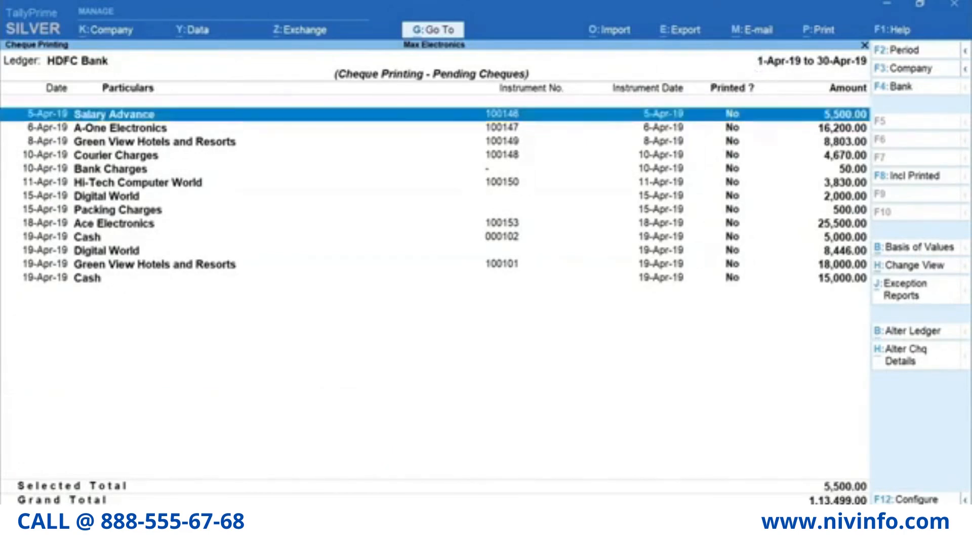
{"action": "key", "text": "Down"}
{"action": "key", "text": "space"}
{"action": "key", "text": "Down"}
{"action": "key", "text": "space"}
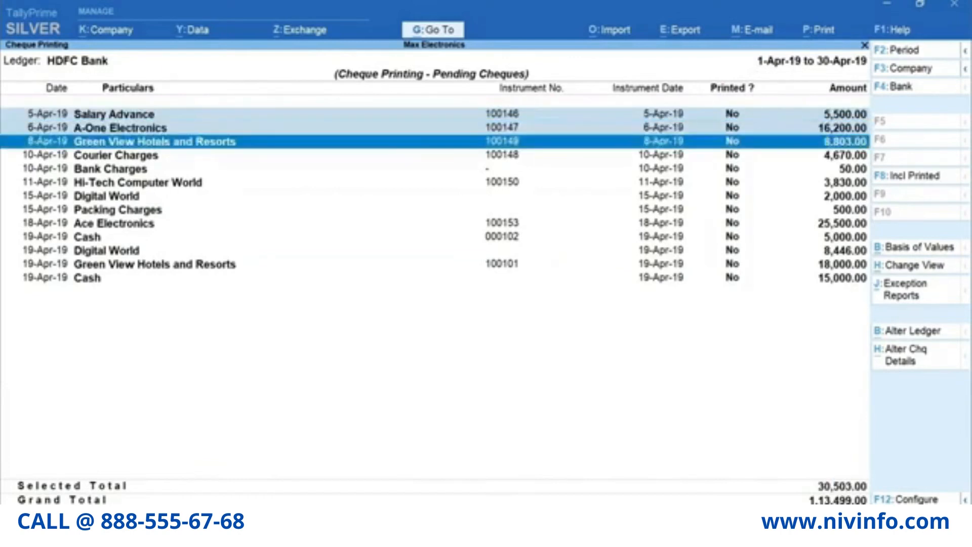
{"action": "key", "text": "Down"}
{"action": "key", "text": "space"}
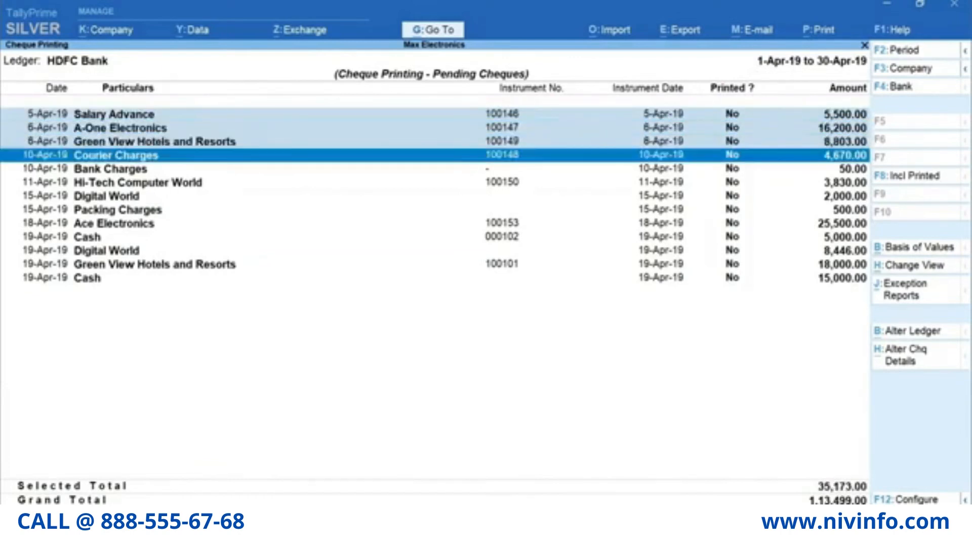
{"action": "key", "text": "ctrl+p"}
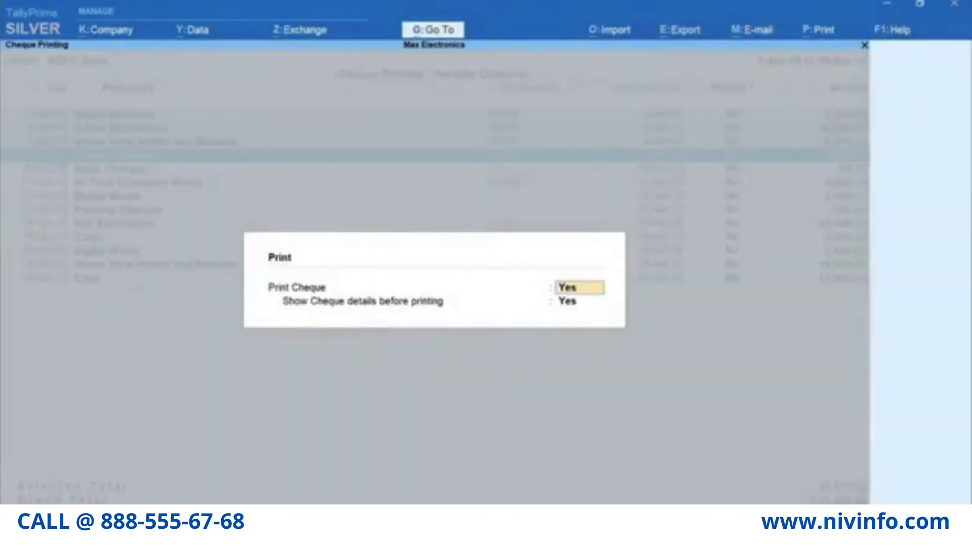
- Print the Salary Advance cheque with details shown, then return to the Pending Cheques list
{"action": "key", "text": "Return"}
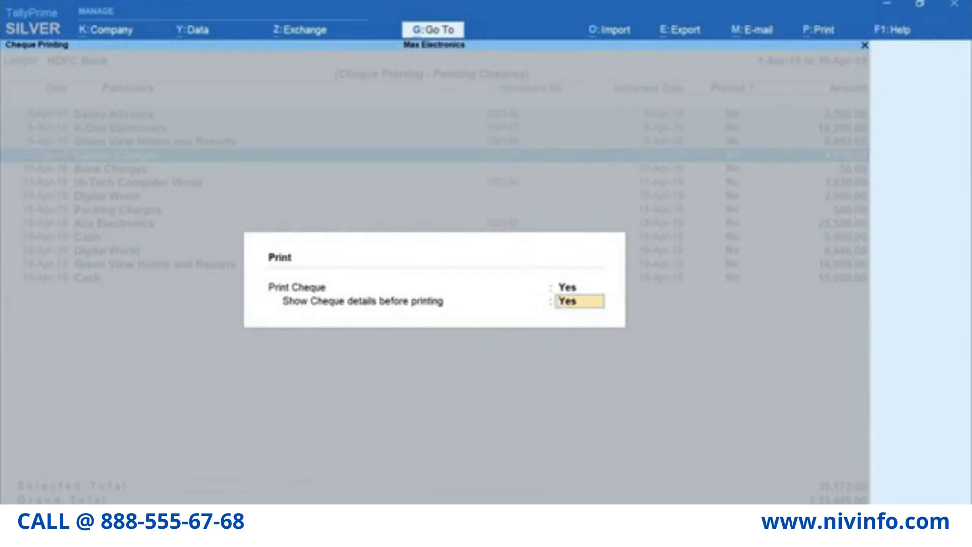
{"action": "key", "text": "Return"}
{"action": "key", "text": "i"}
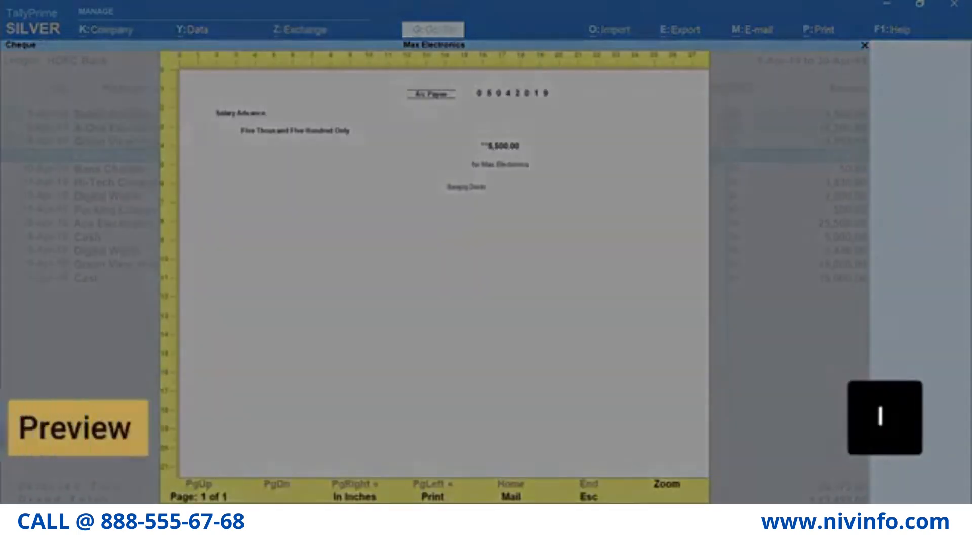
{"action": "key", "text": "p"}
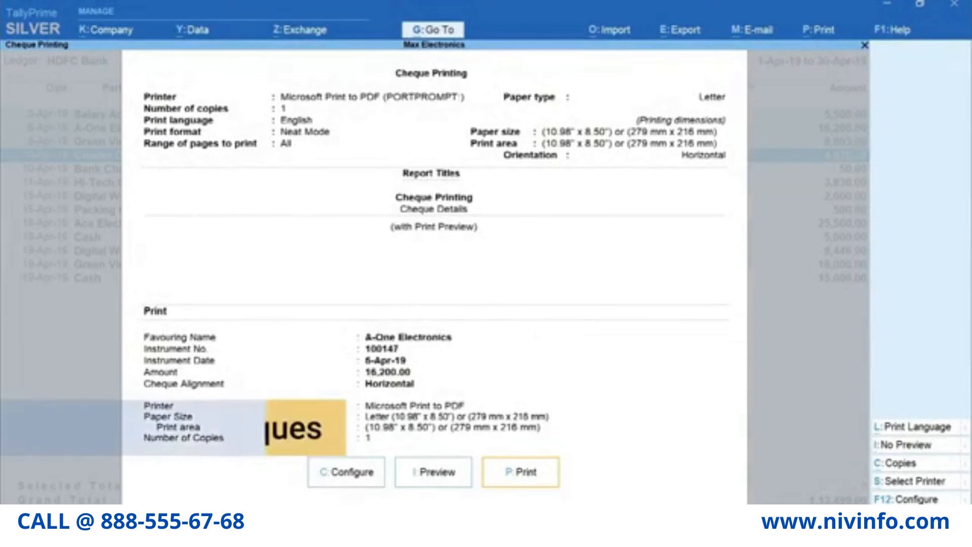
{"action": "key", "text": "Escape"}
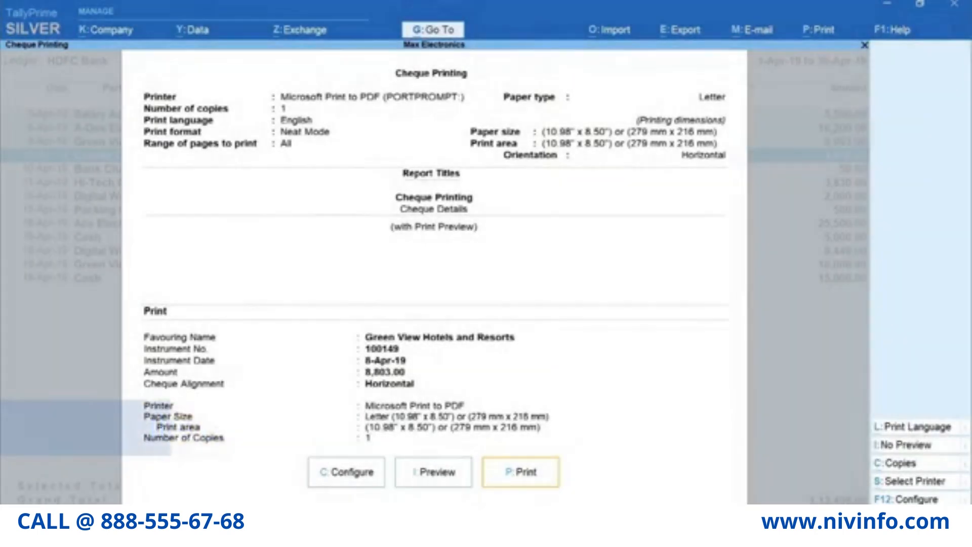
{"action": "key", "text": "Escape"}
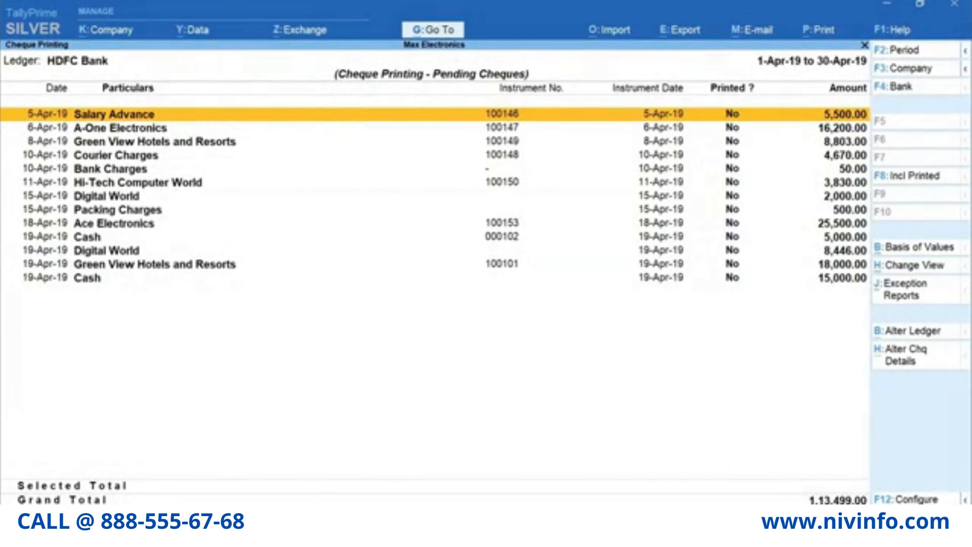
- Enter instrument number 145refd for the Bank Charges cheque in HDFC Bank's pending list and accept
{"action": "key", "text": "alt+h"}
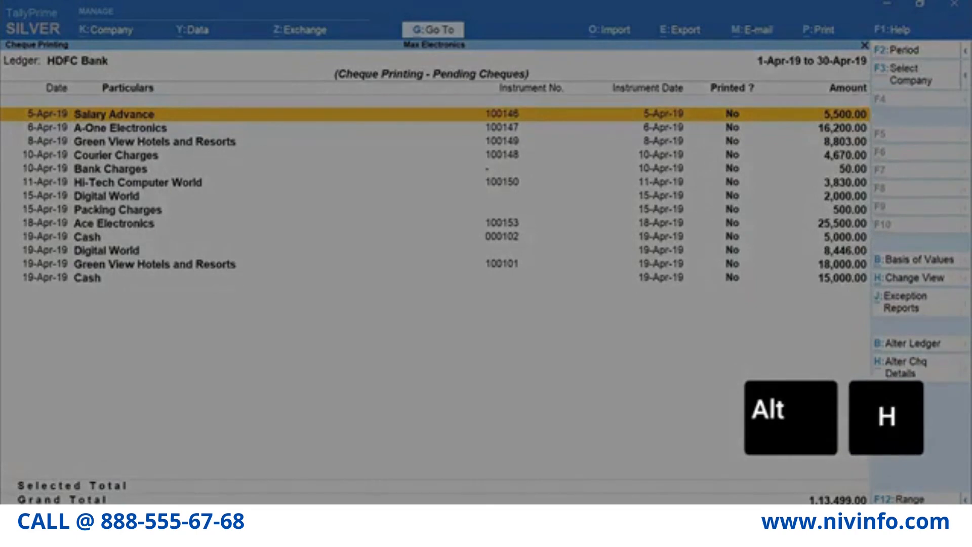
{"action": "key", "text": "Down"}
{"action": "key", "text": "Down"}
{"action": "key", "text": "Down"}
{"action": "key", "text": "Down"}
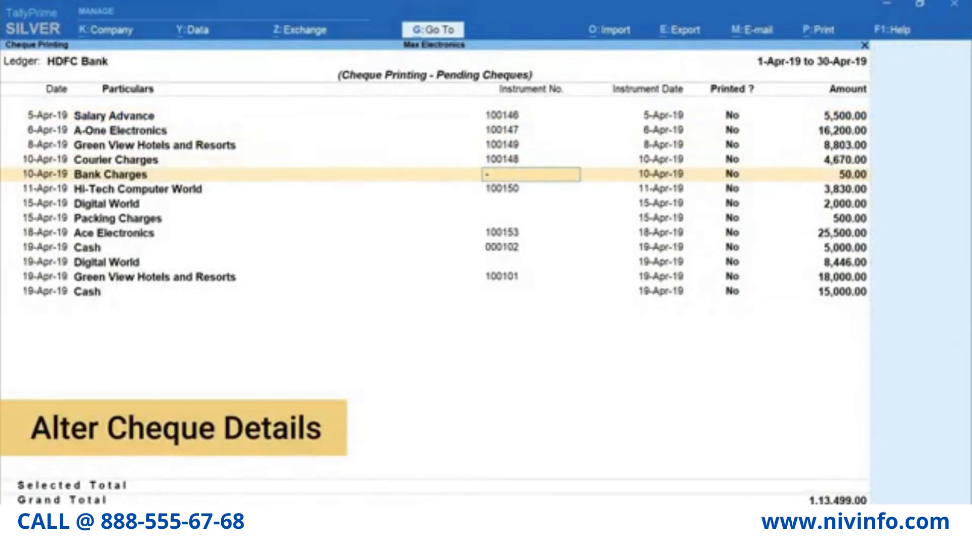
{"action": "type", "text": "145refd"}
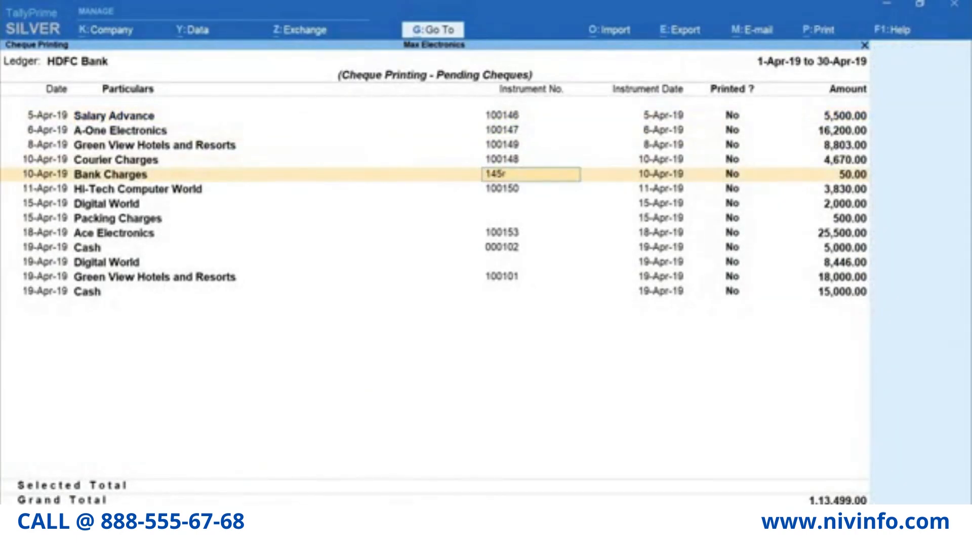
{"action": "key", "text": "ctrl+a"}
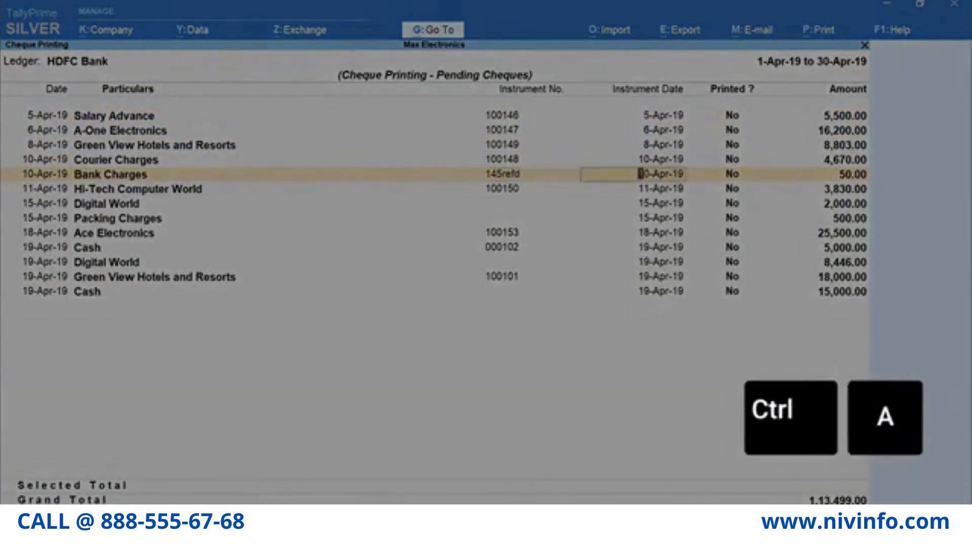